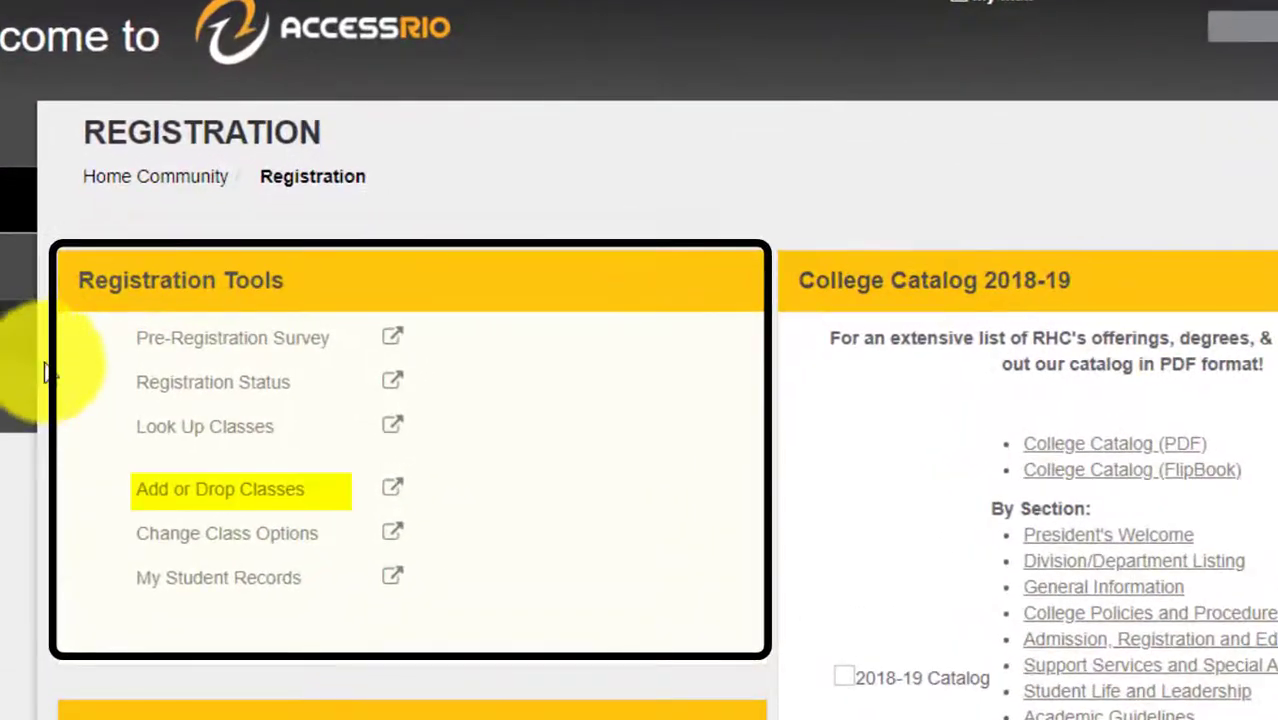
- Choose Summer 2020 as the term for adding or dropping classes
{"action": "left_click", "coordinate": [198, 492]}
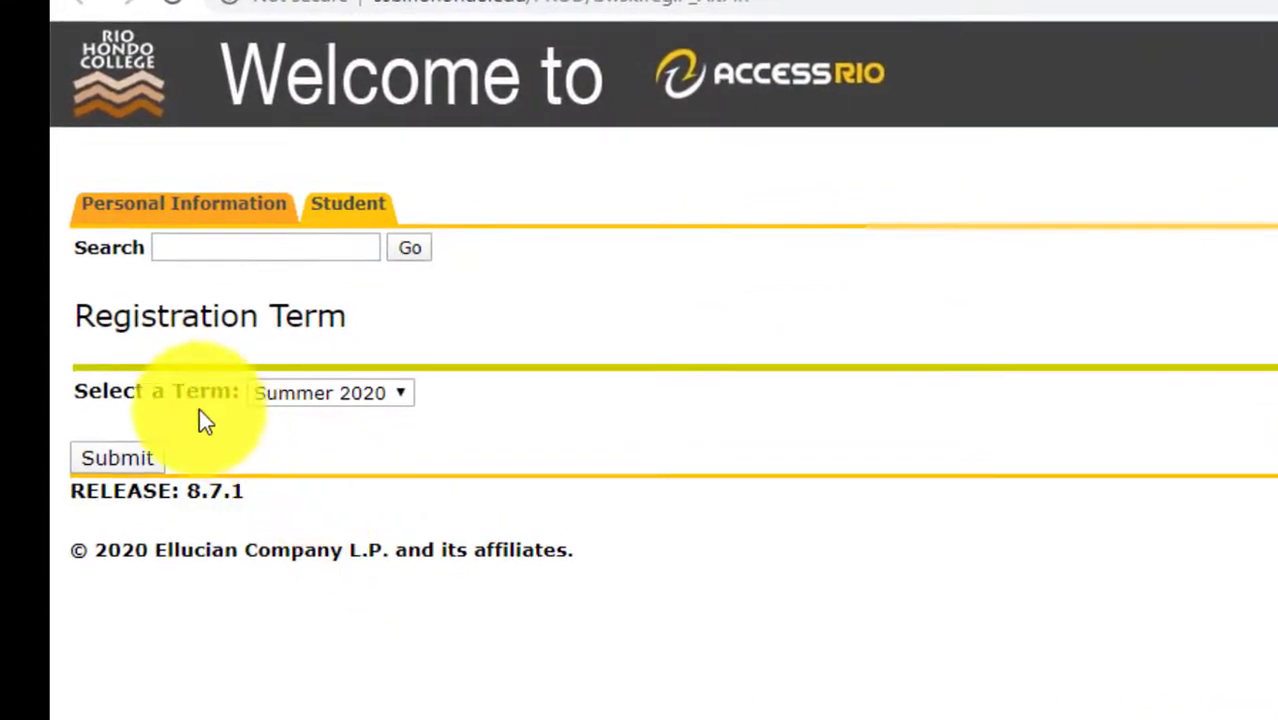
{"action": "left_click", "coordinate": [346, 394]}
{"action": "left_click", "coordinate": [354, 423]}
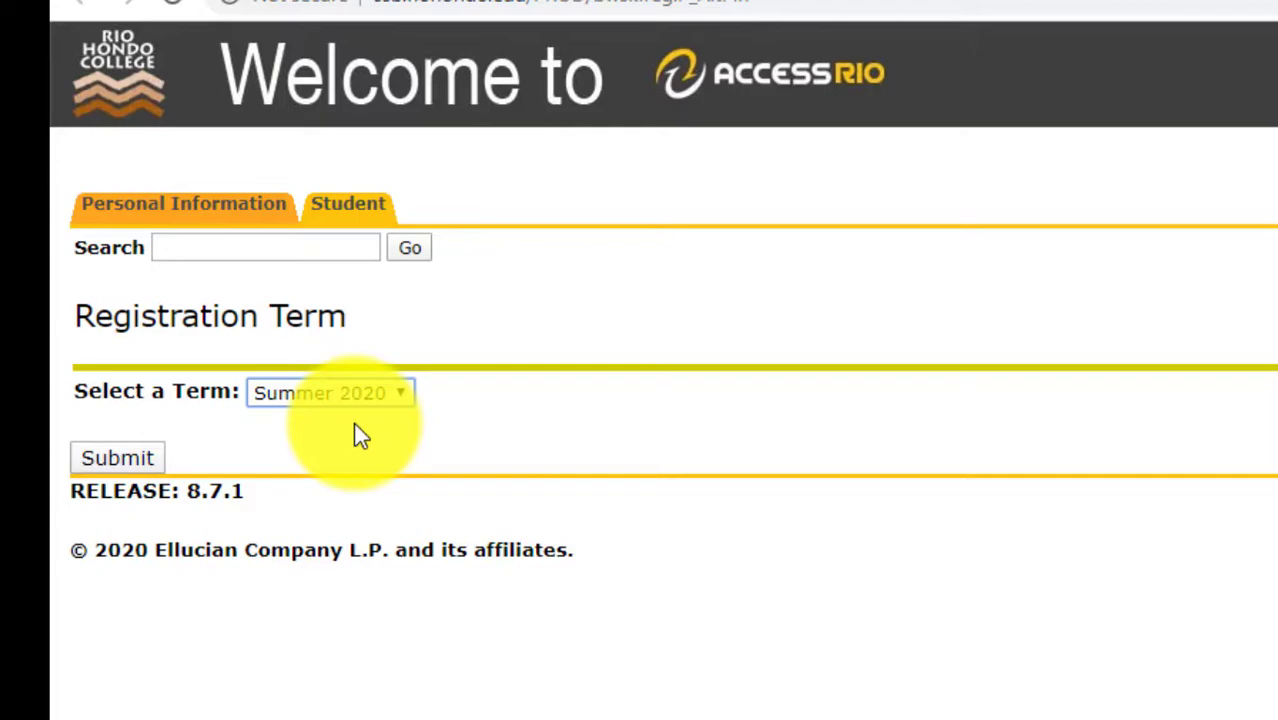
- Submit the Summer 2020 term, then enter CRN 51164 in the Add Classes Worksheet and submit
{"action": "left_click", "coordinate": [127, 462]}
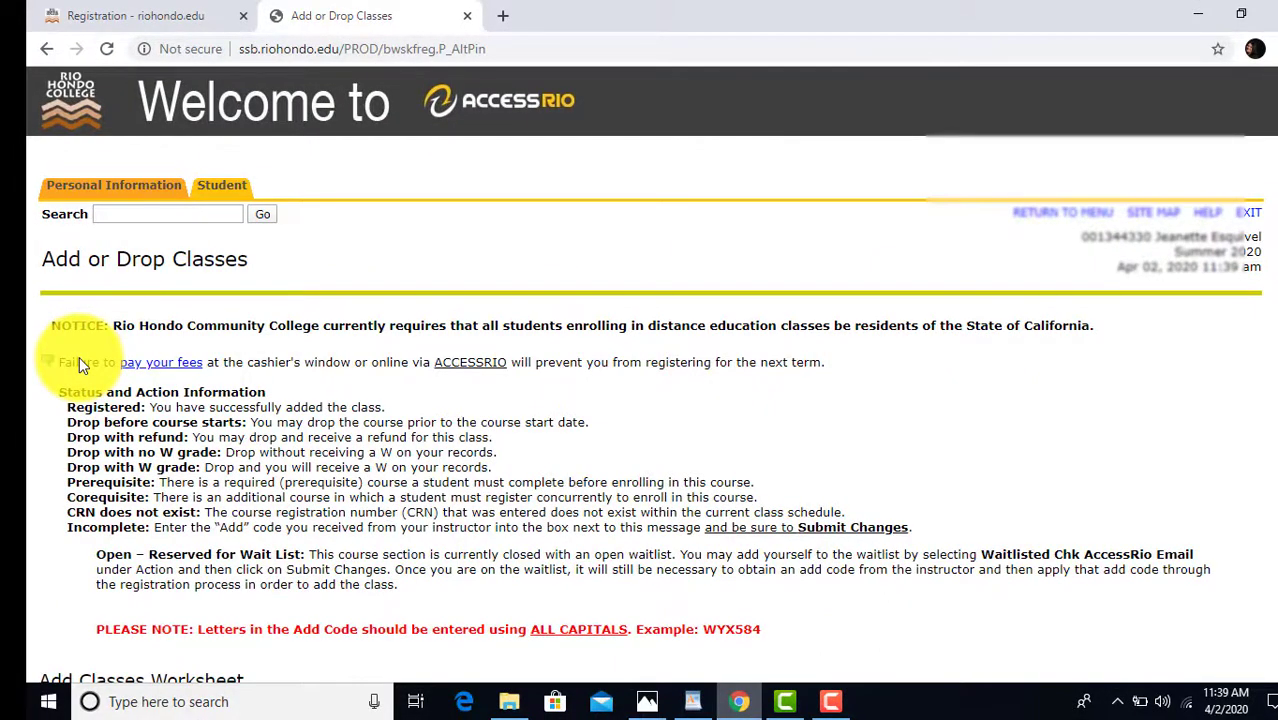
{"action": "scroll", "coordinate": [81, 364], "scroll_direction": "down", "scroll_amount": 2}
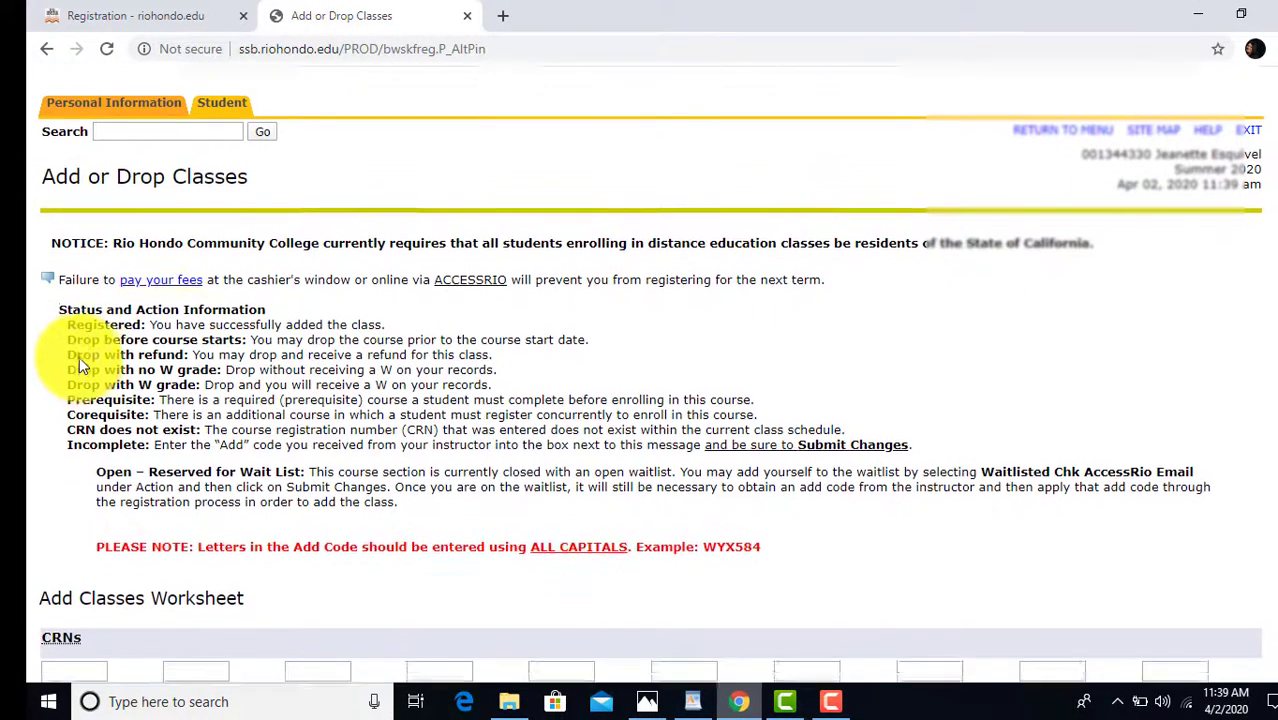
{"action": "scroll", "coordinate": [81, 365], "scroll_direction": "down", "scroll_amount": 1}
{"action": "scroll", "coordinate": [79, 356], "scroll_direction": "down", "scroll_amount": 2}
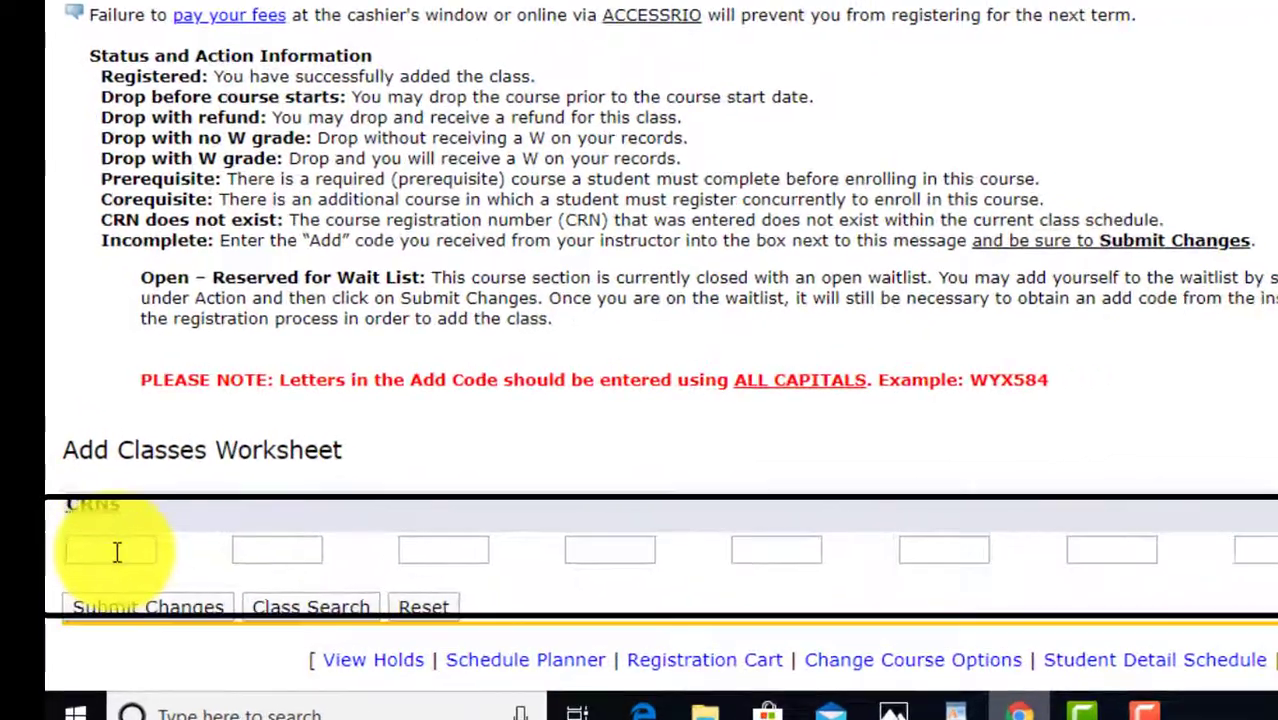
{"action": "left_click", "coordinate": [117, 552]}
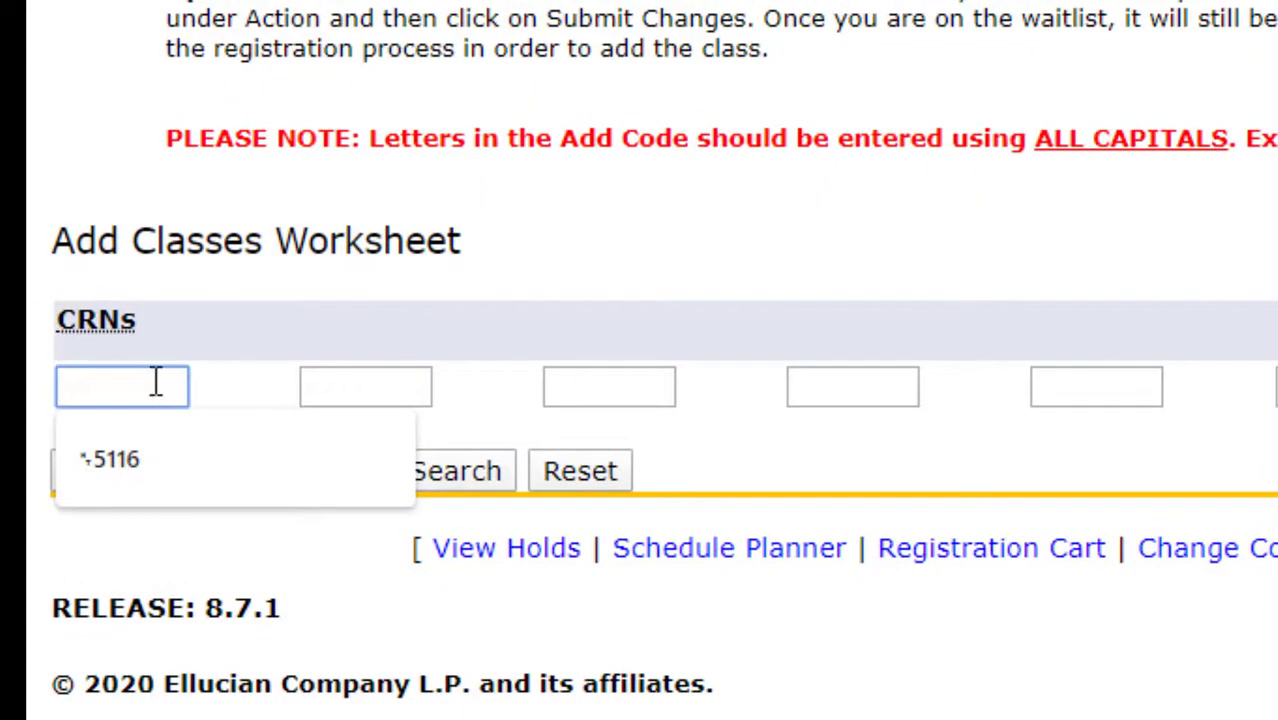
{"action": "type", "text": "5"}
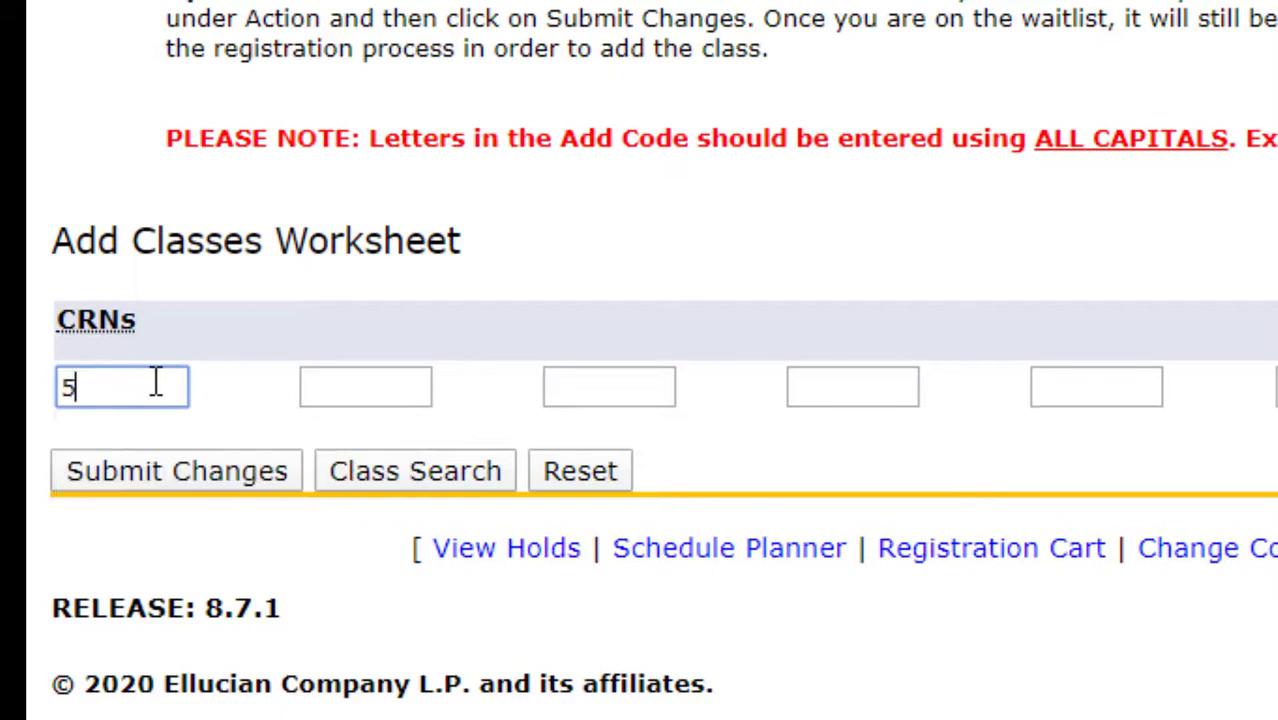
{"action": "type", "text": "1164"}
{"action": "left_click", "coordinate": [176, 468]}
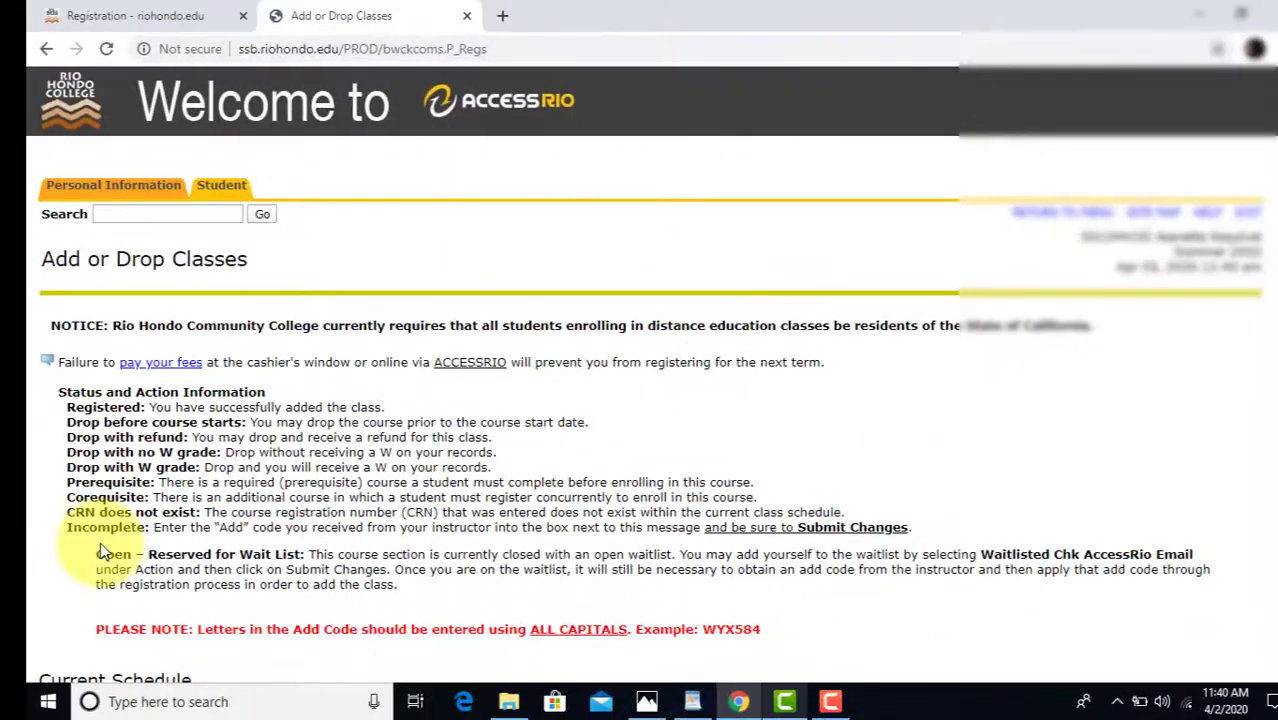
- Check that CRN 51164 COUN 101 shows ***REGISTERED*** with 3.000 total credit hours
{"action": "scroll", "coordinate": [100, 548], "scroll_direction": "down", "scroll_amount": 1}
{"action": "scroll", "coordinate": [100, 548], "scroll_direction": "down", "scroll_amount": 1}
{"action": "scroll", "coordinate": [100, 548], "scroll_direction": "down", "scroll_amount": 1}
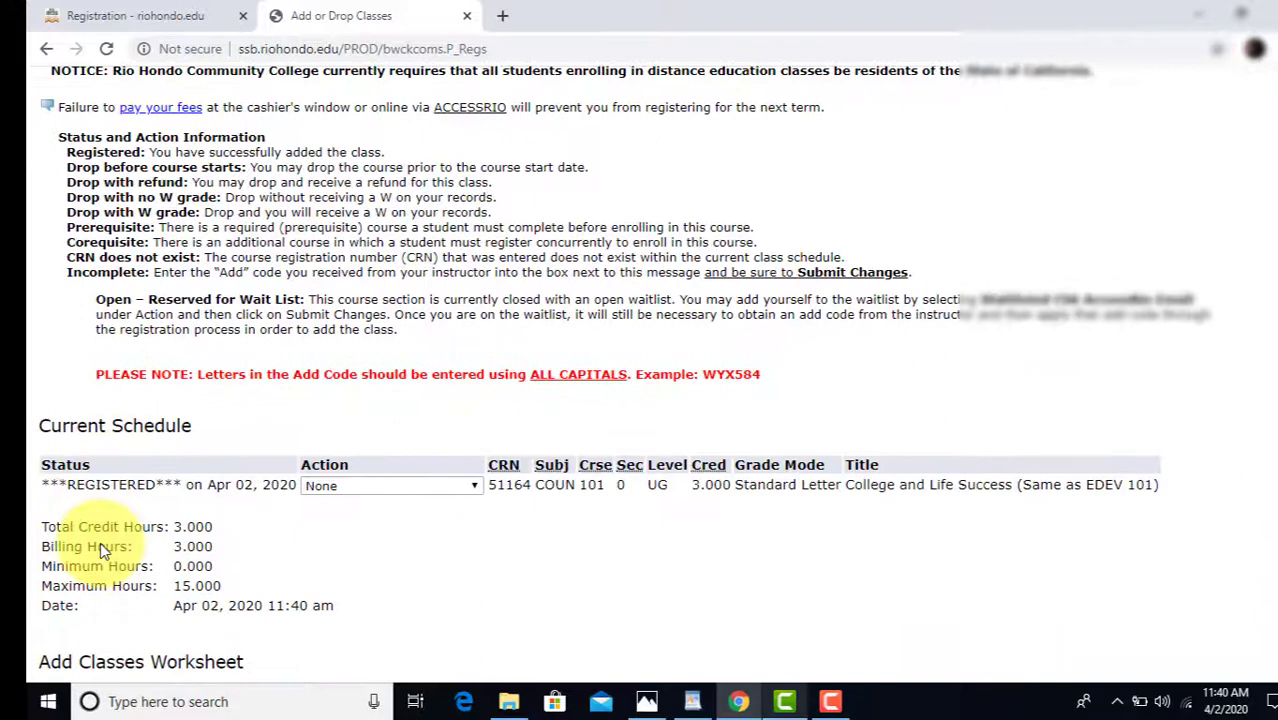
{"action": "left_click_drag", "start_coordinate": [41, 484], "coordinate": [188, 484]}
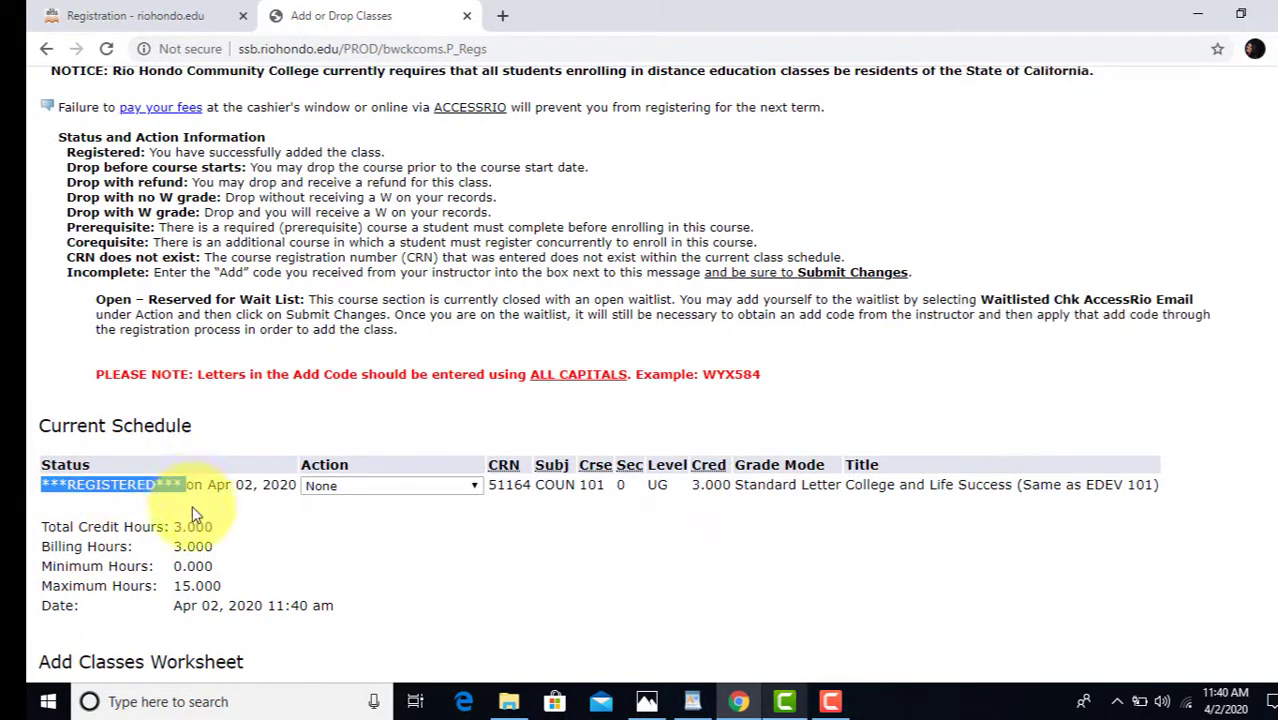
{"action": "left_click", "coordinate": [198, 470]}
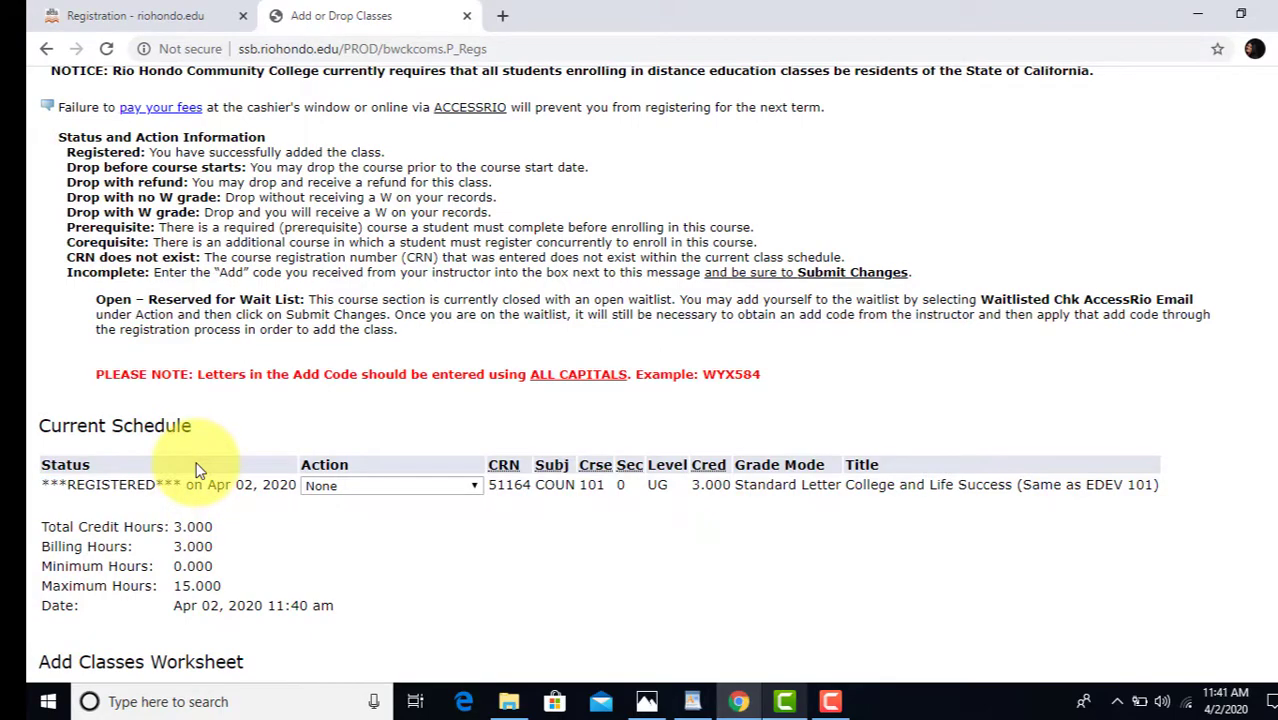
{"action": "scroll", "coordinate": [198, 470], "scroll_direction": "down", "scroll_amount": 1}
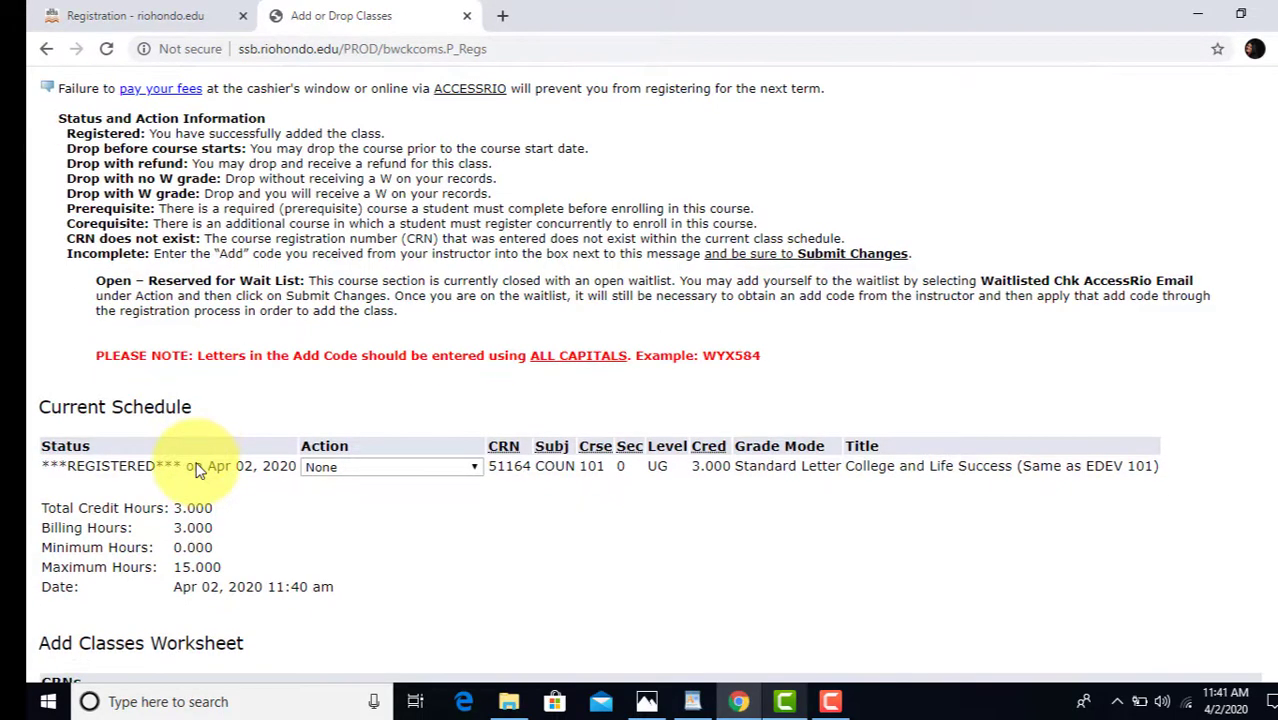
{"action": "scroll", "coordinate": [198, 470], "scroll_direction": "down", "scroll_amount": 2}
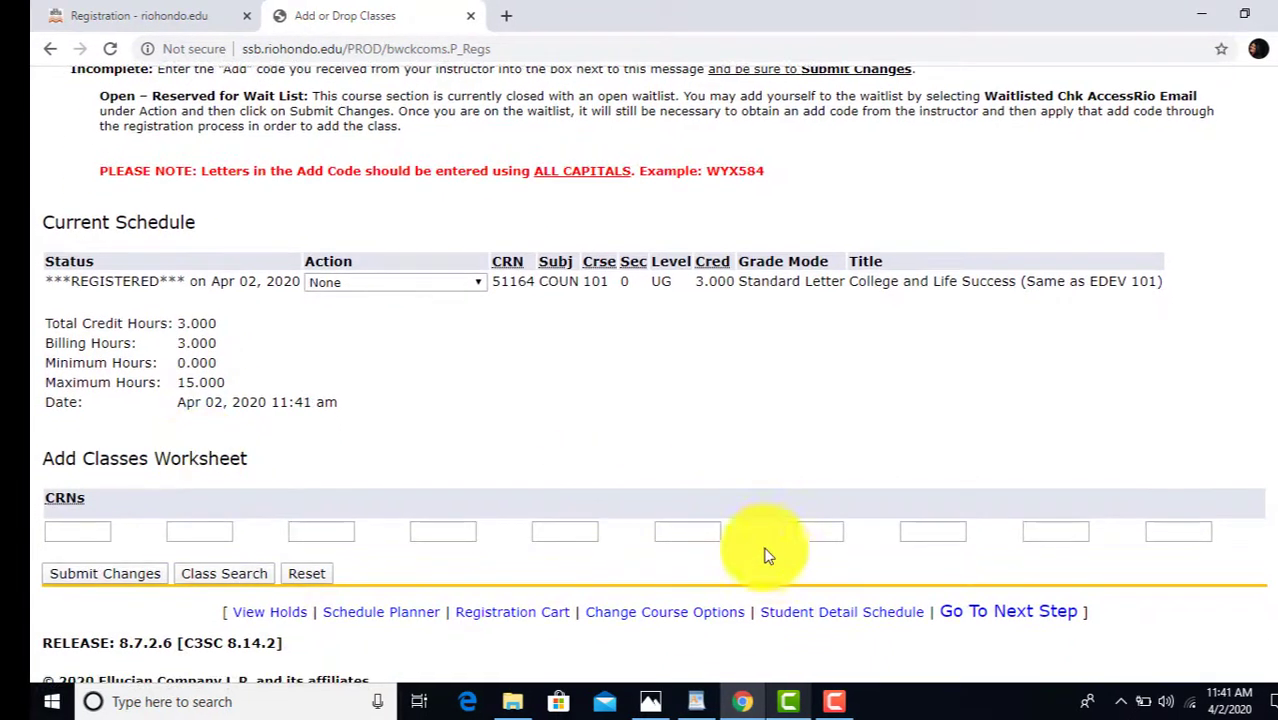
- View the Student Detail Schedule: COUN 101, MTWR 8:00–10:25 am, Science 125, June 1–July 2
{"action": "left_click", "coordinate": [795, 614]}
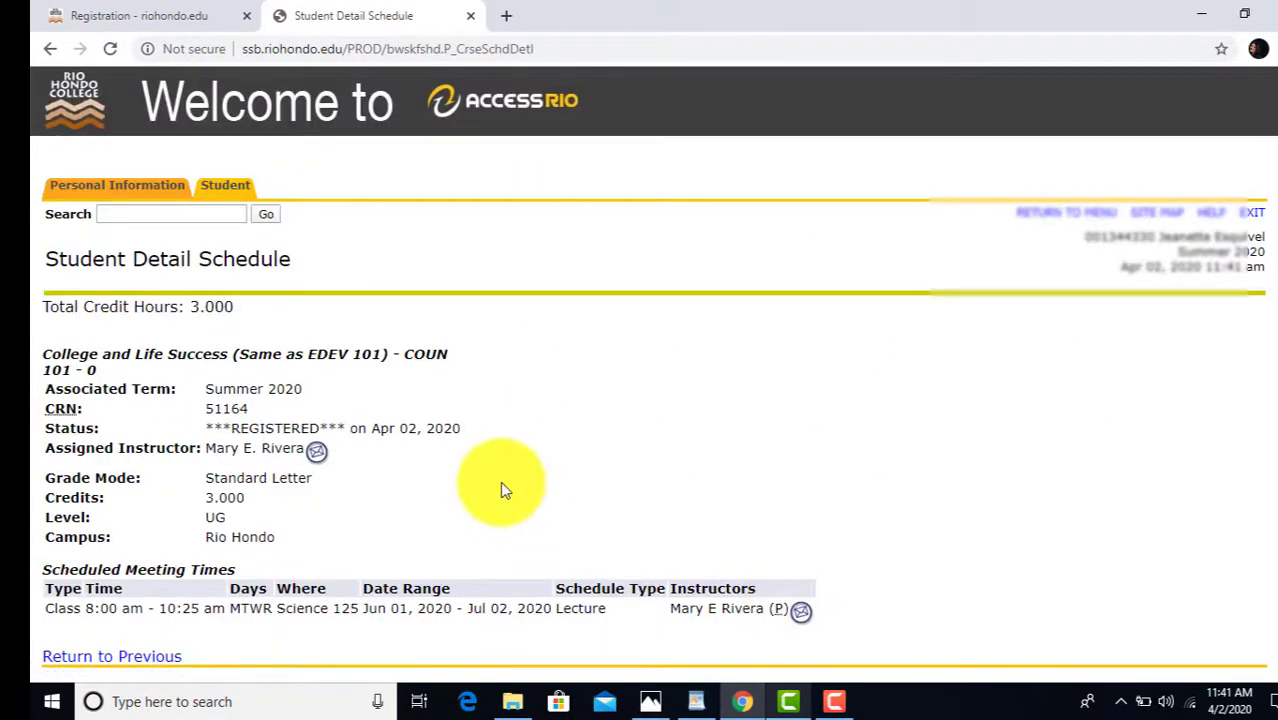
{"action": "scroll", "coordinate": [500, 481], "scroll_direction": "down", "scroll_amount": 1}
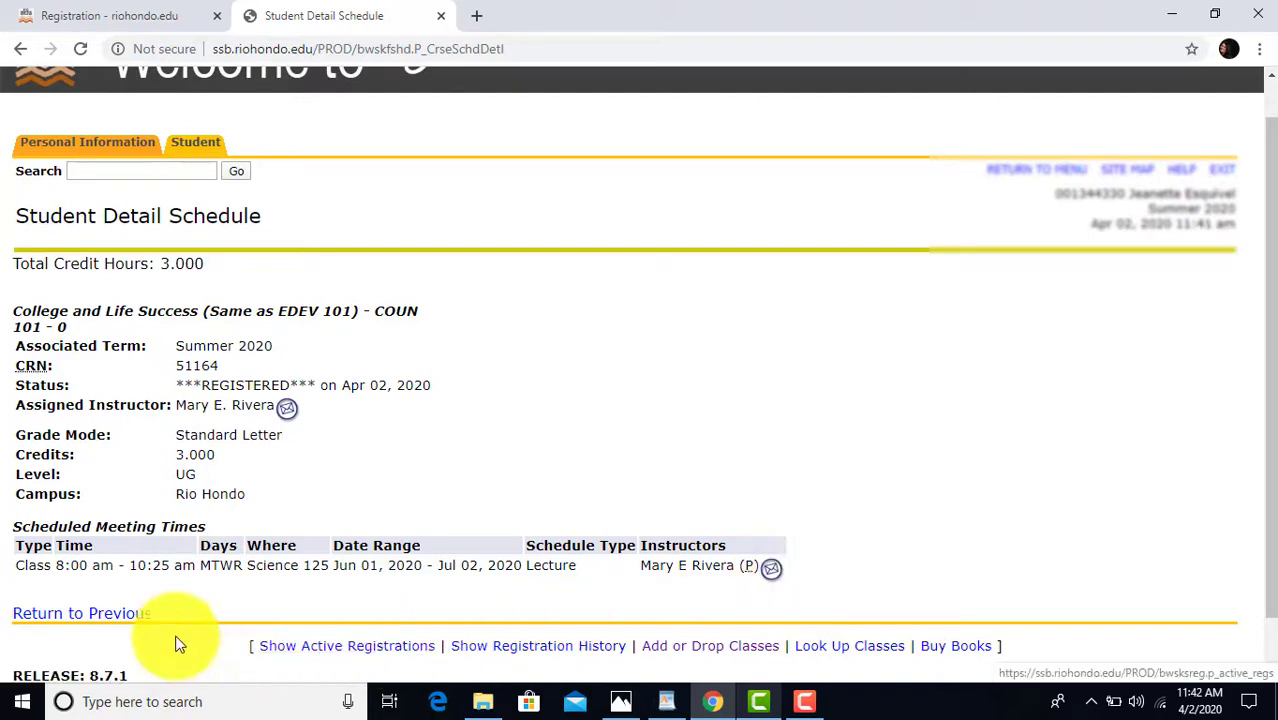
- Drop COUN 101 using Drop Before Course Starts, leaving 0.000 total credit hours
{"action": "left_click", "coordinate": [136, 616]}
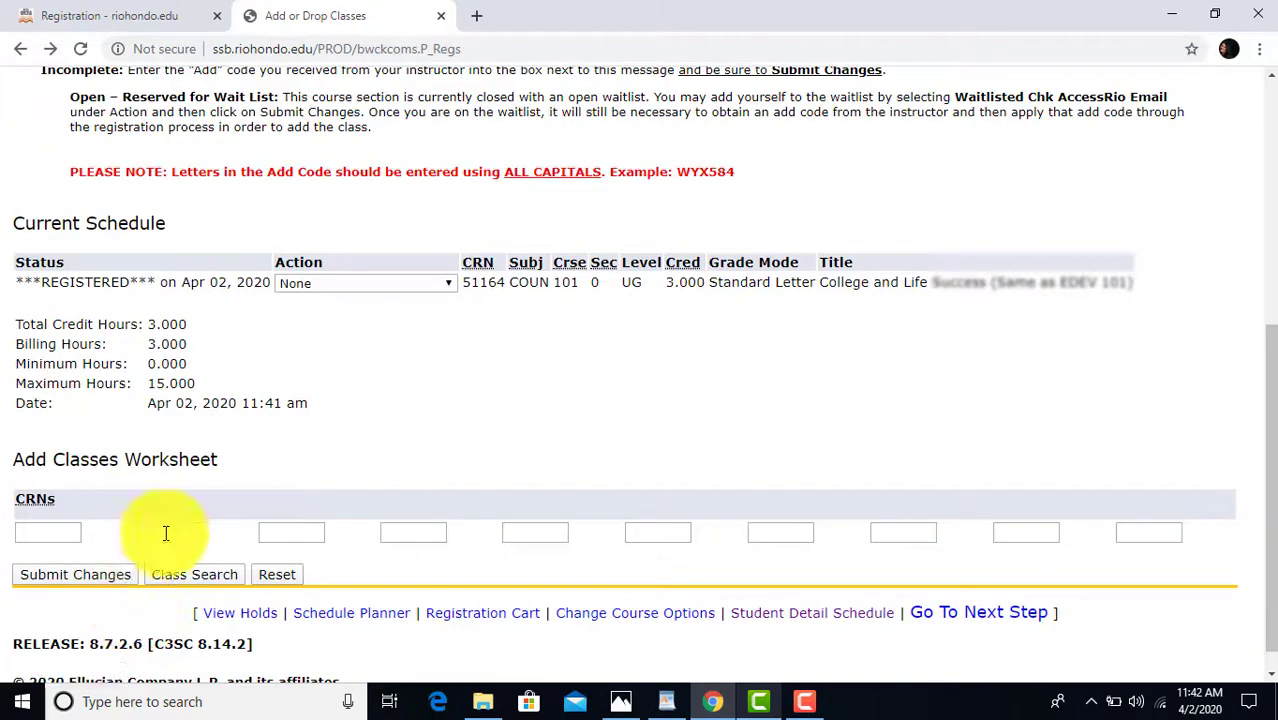
{"action": "scroll", "coordinate": [365, 348], "scroll_direction": "up", "scroll_amount": 1}
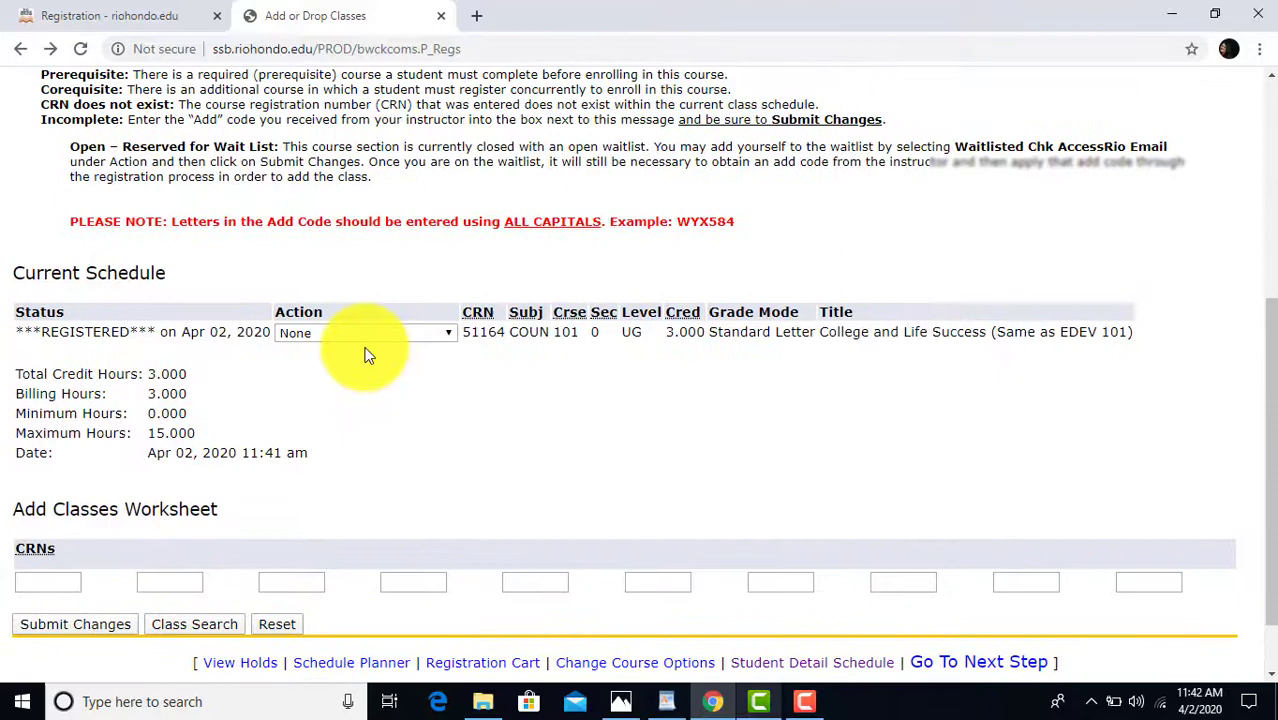
{"action": "left_click", "coordinate": [442, 335]}
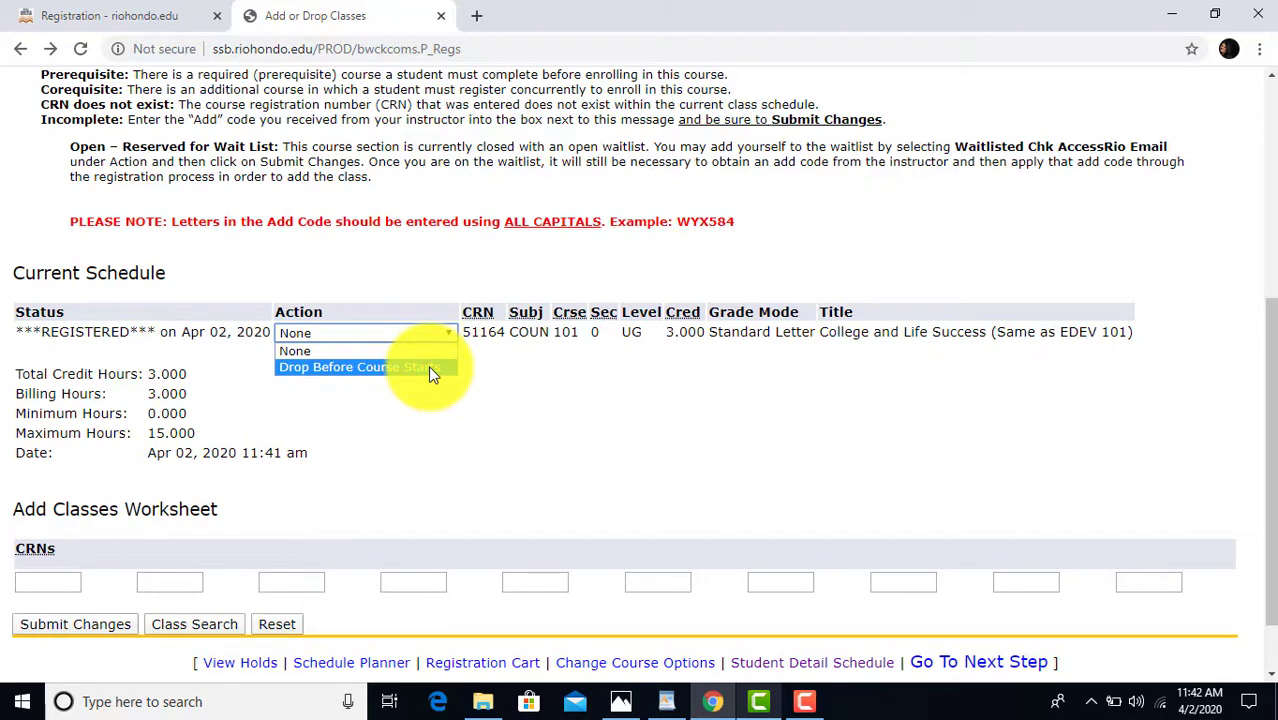
{"action": "left_click", "coordinate": [430, 369]}
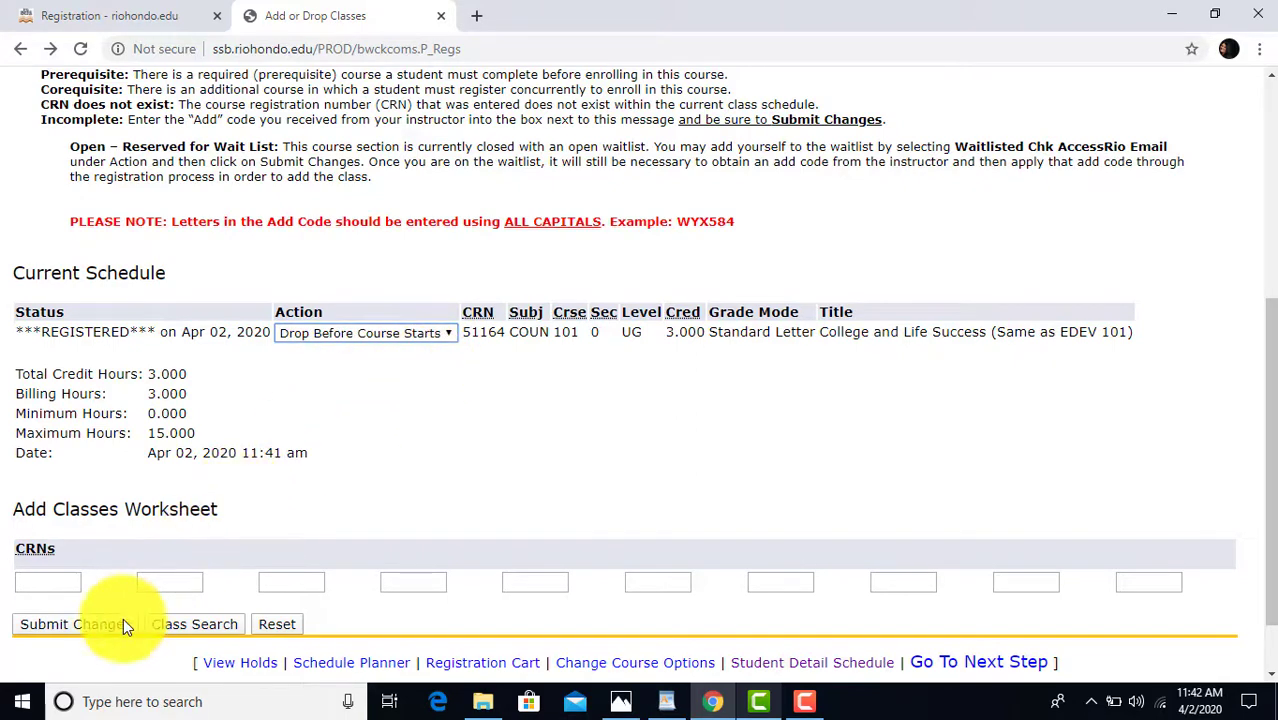
{"action": "left_click", "coordinate": [120, 628]}
{"action": "left_click", "coordinate": [118, 623]}
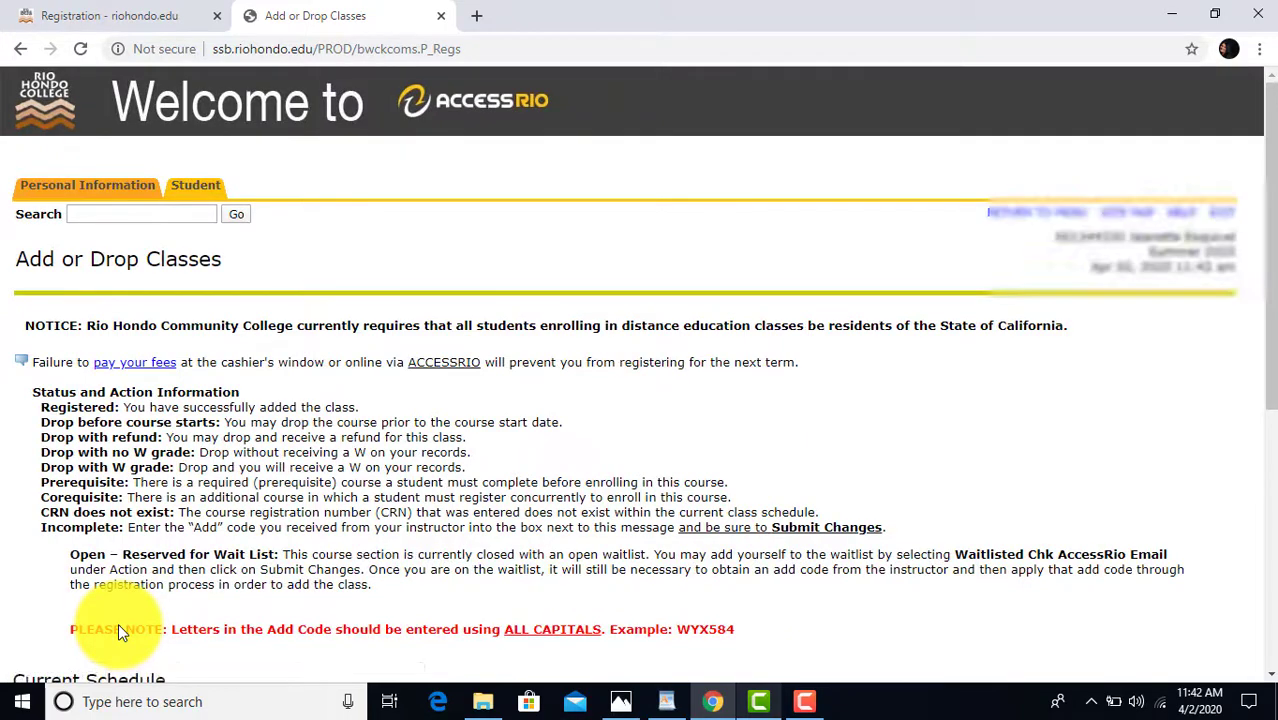
{"action": "scroll", "coordinate": [118, 630], "scroll_direction": "down", "scroll_amount": 2}
{"action": "scroll", "coordinate": [112, 600], "scroll_direction": "down", "scroll_amount": 1}
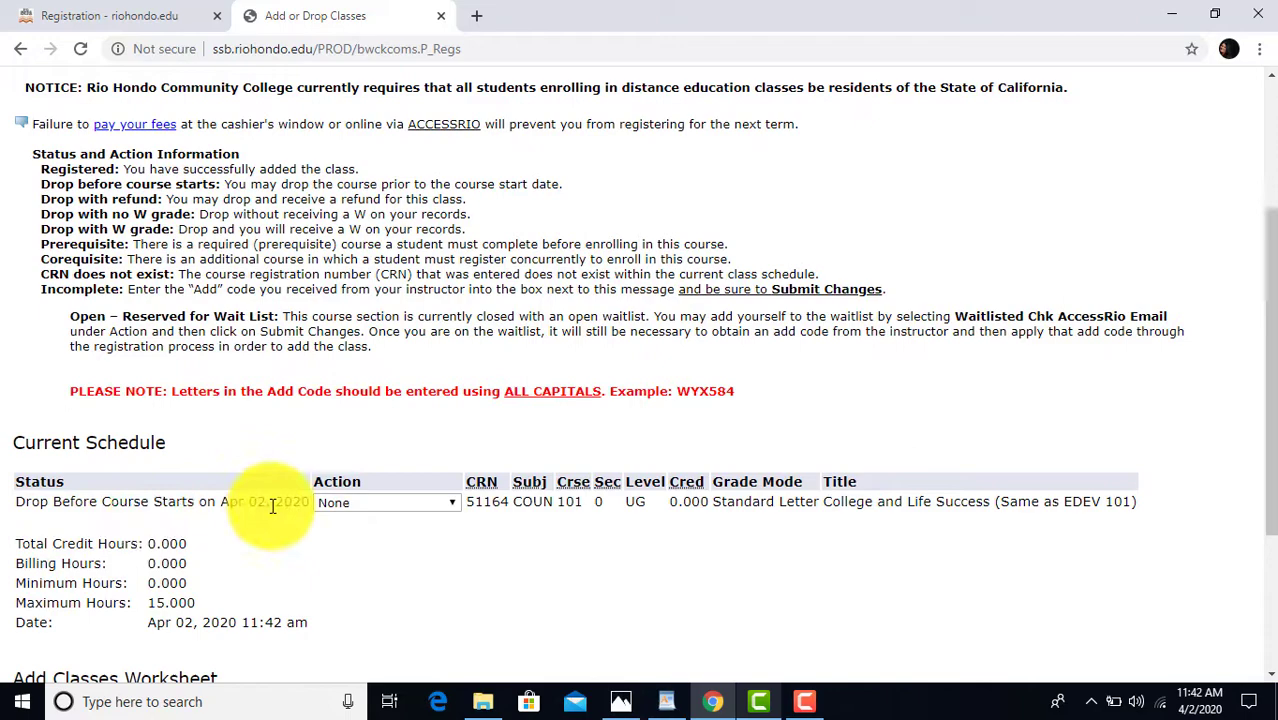
{"action": "scroll", "coordinate": [311, 501], "scroll_direction": "down", "scroll_amount": 3}
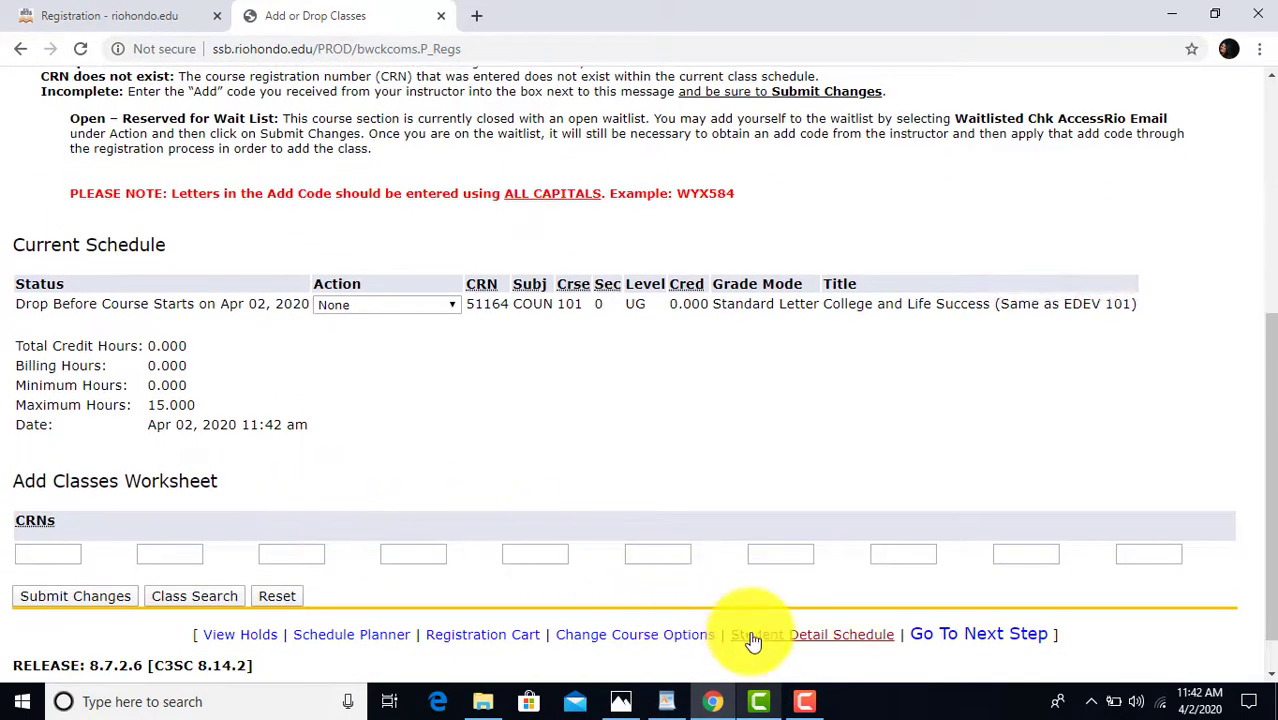
- Open the Student Detail Schedule to confirm no Summer 2020 registration remains
{"action": "left_click", "coordinate": [752, 636]}
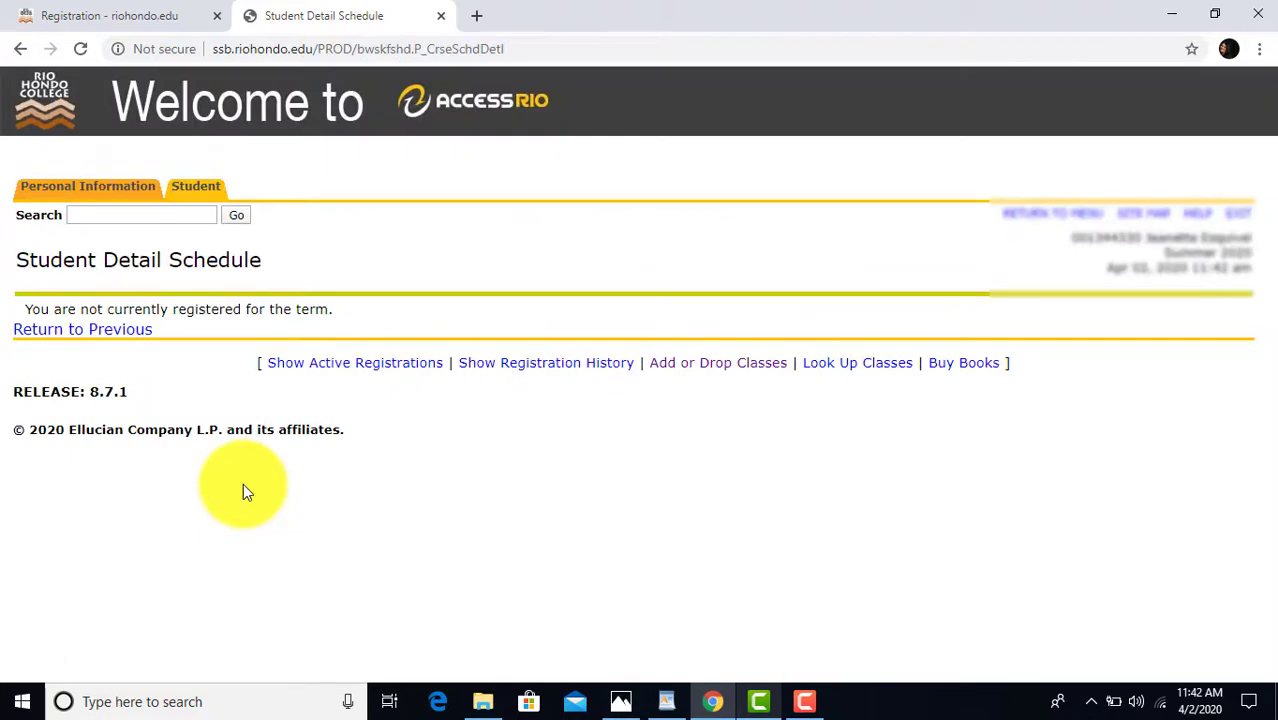